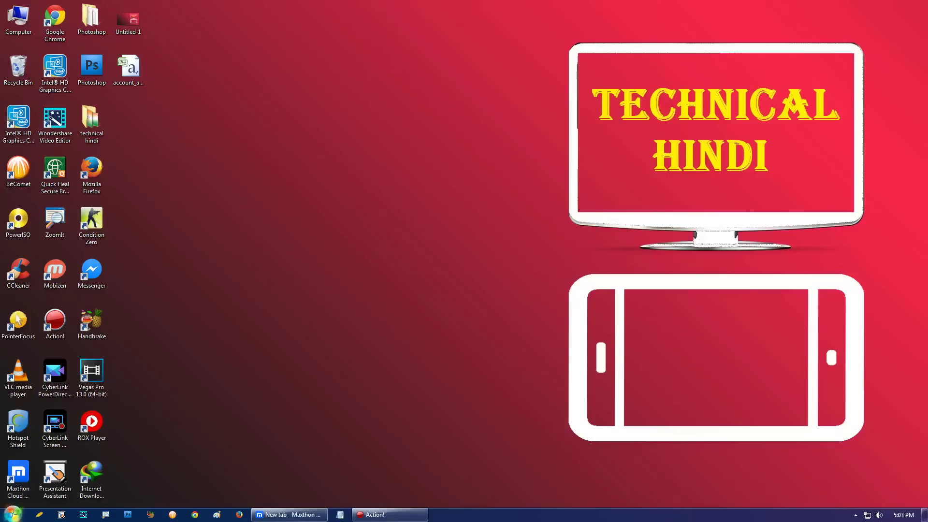
Step: Open the Control Panel
left_click(12, 514)
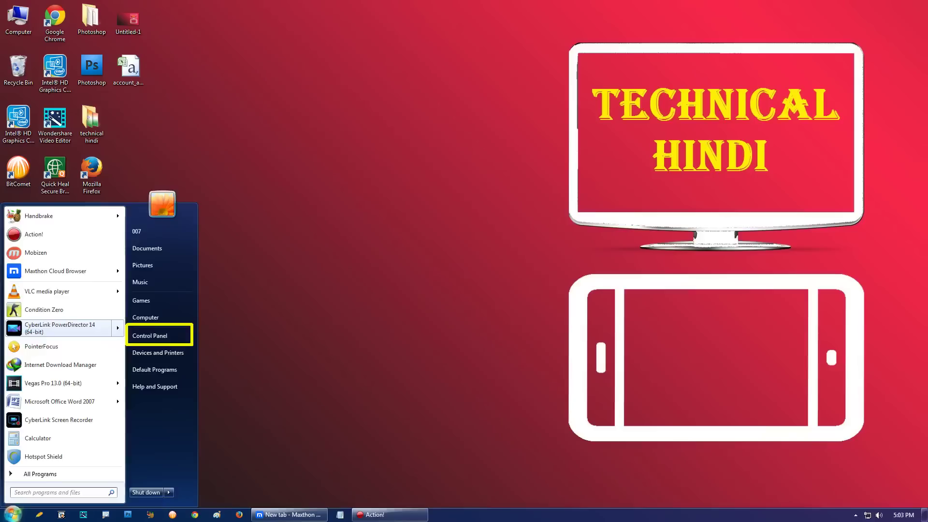
key("Escape")
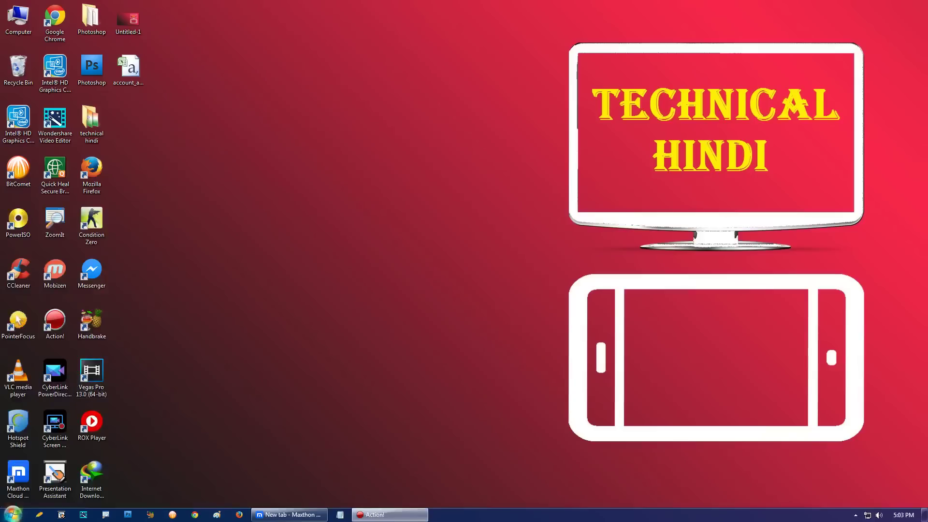
left_click(12, 514)
left_click(150, 336)
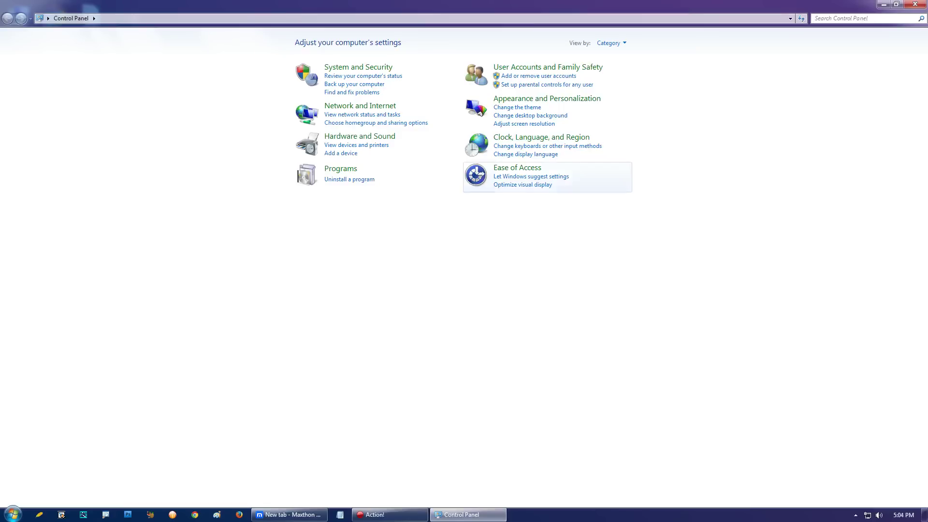
Step: Search the computer for "ease", open the Ease of Access Center, and return to the Control Panel home page
key("super")
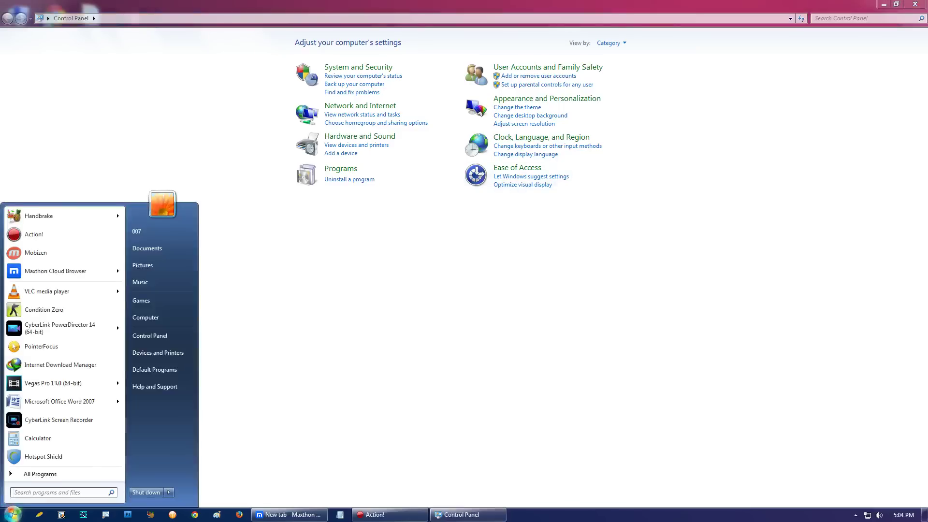
type("ease")
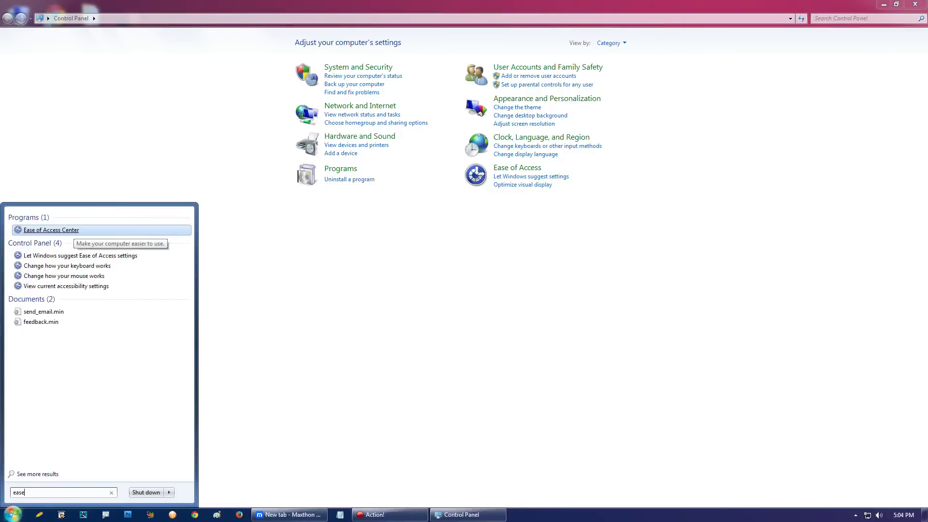
left_click(72, 230)
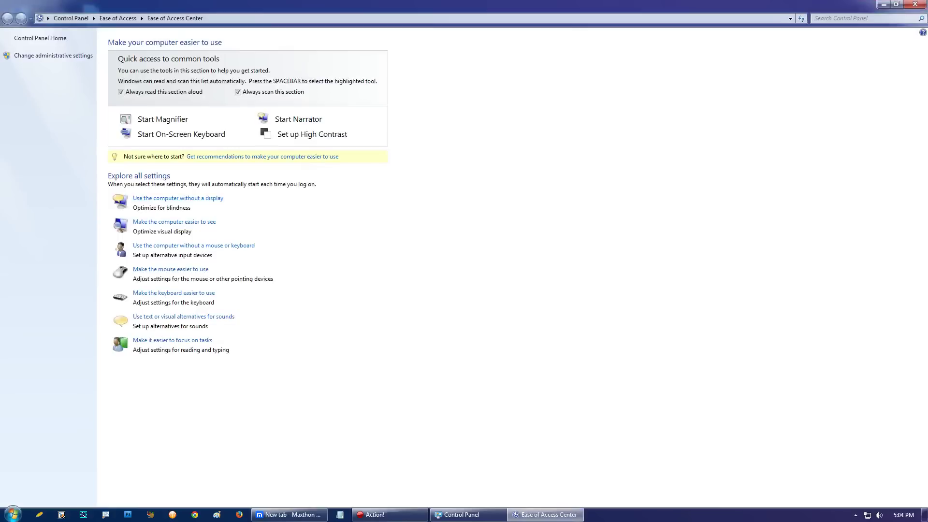
left_click(40, 38)
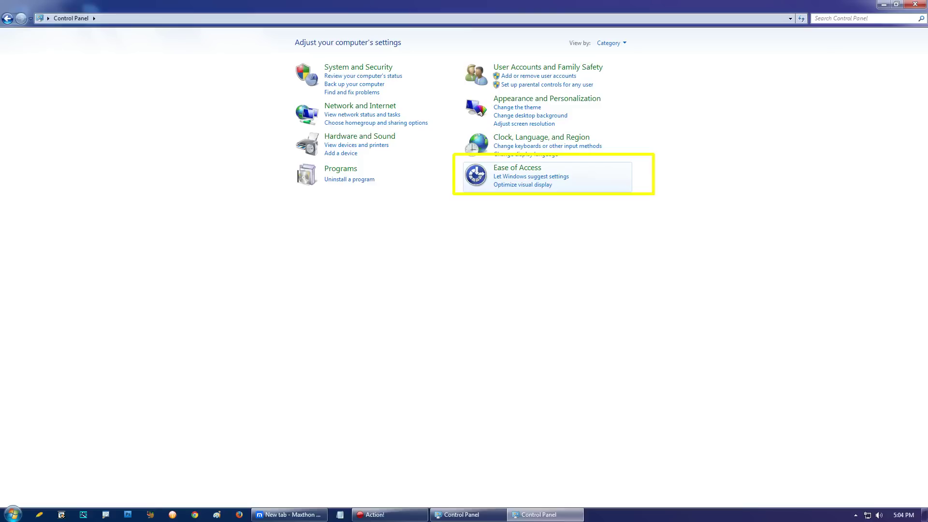
Step: Open the Ease of Access settings for how the mouse works and turn on Mouse Keys
left_click(518, 168)
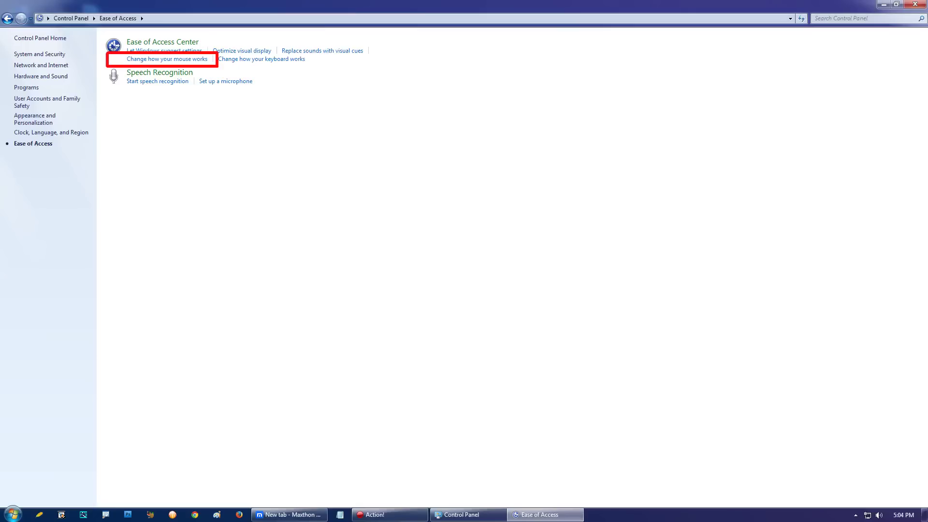
left_click(167, 58)
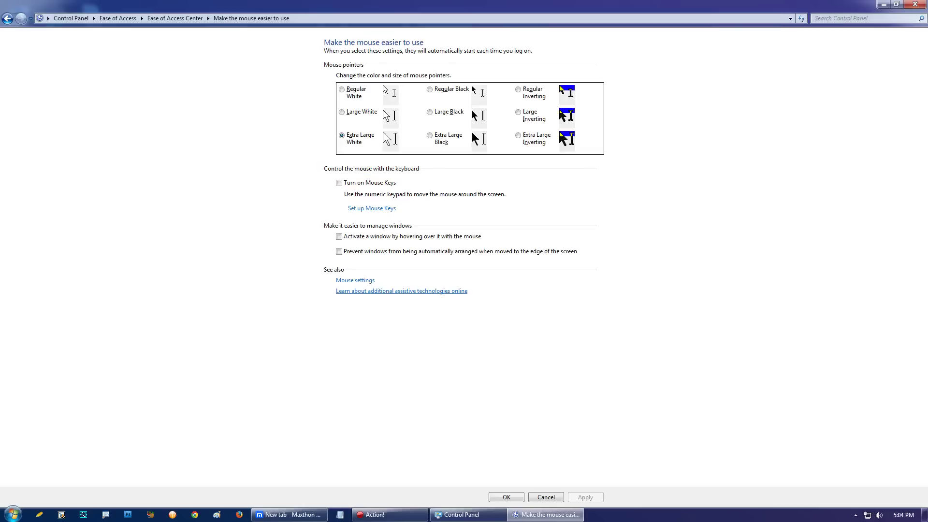
left_click(339, 182)
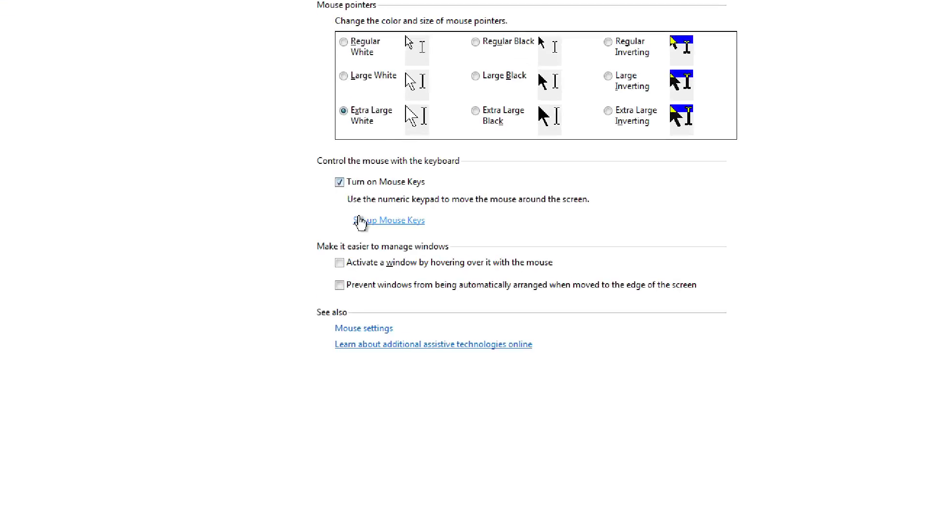
Step: In the Mouse Keys setup, turn on Mouse Keys, set the pointer's top speed to High, and apply the settings
left_click(377, 221)
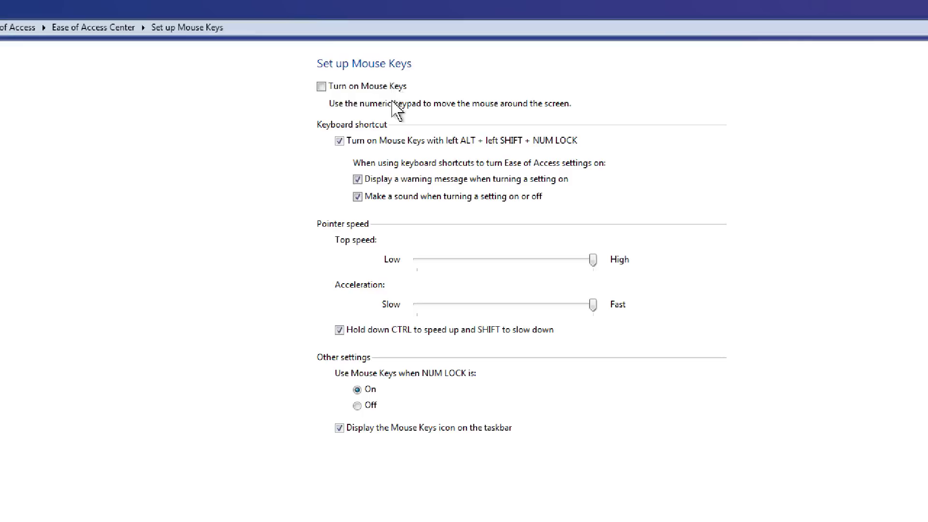
left_click(323, 88)
mouse_move(594, 260)
left_mouse_down()
mouse_move(576, 260)
mouse_move(599, 278)
left_mouse_up()
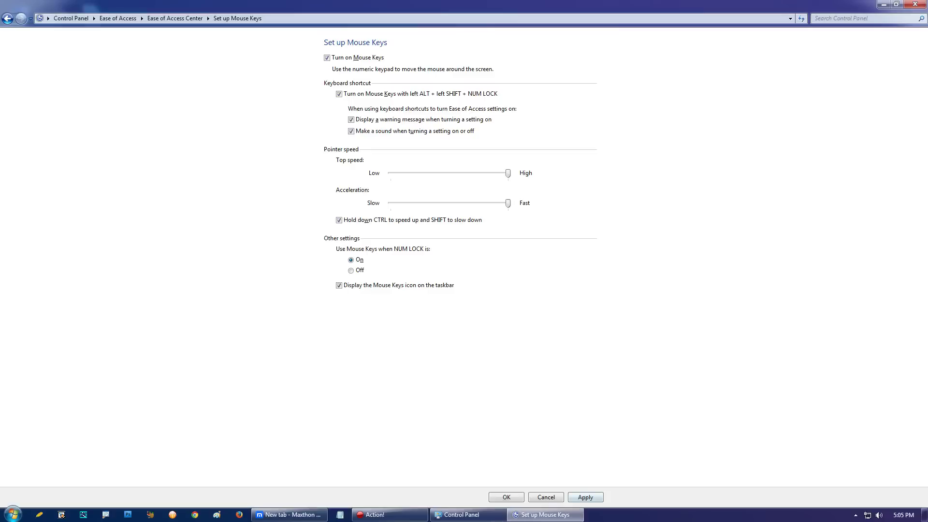
left_click(585, 497)
key("Return")
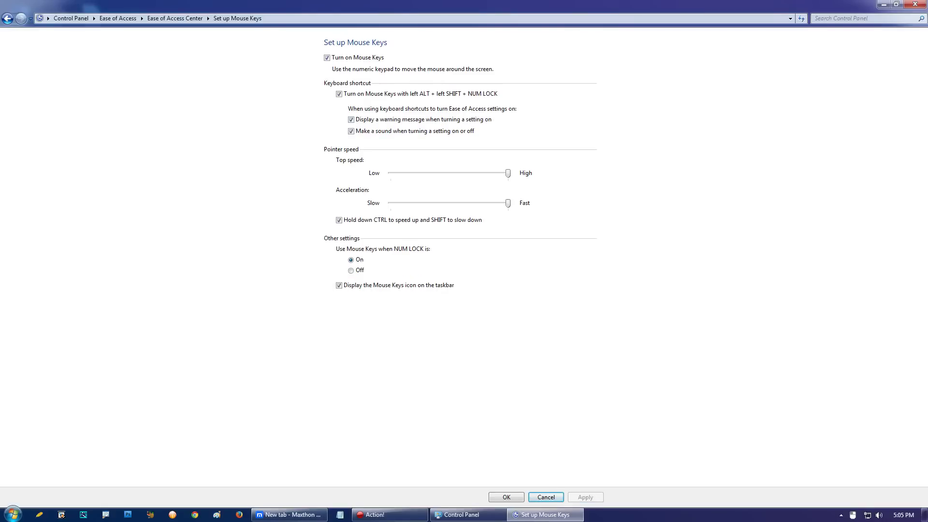
Step: Accept the Mouse Keys setup and the mouse settings, and close the remaining Control Panel window
key("shift+Tab")
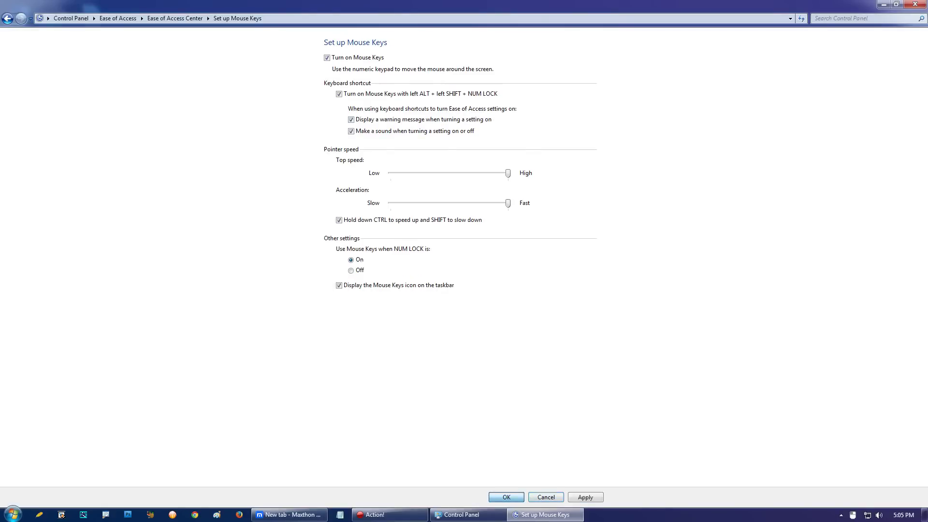
key("Return")
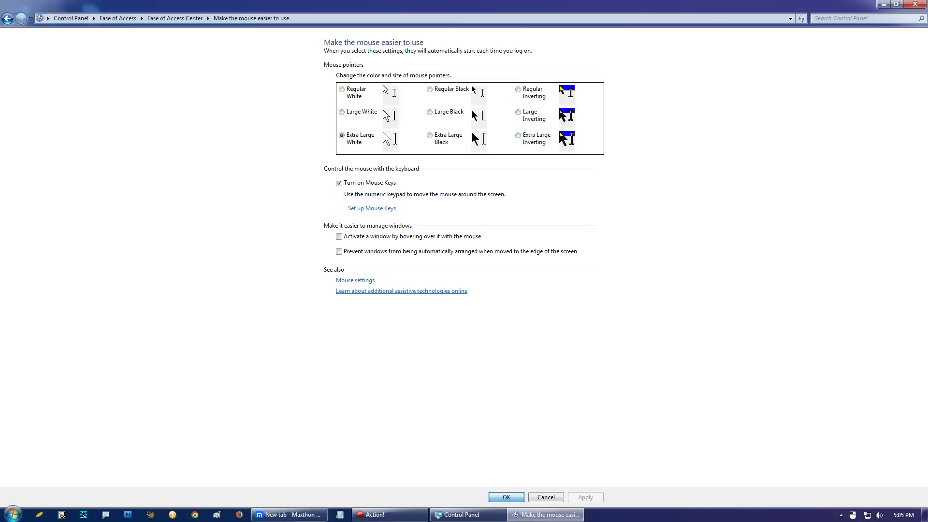
key("Return")
key("alt+F4")
left_click(916, 4)
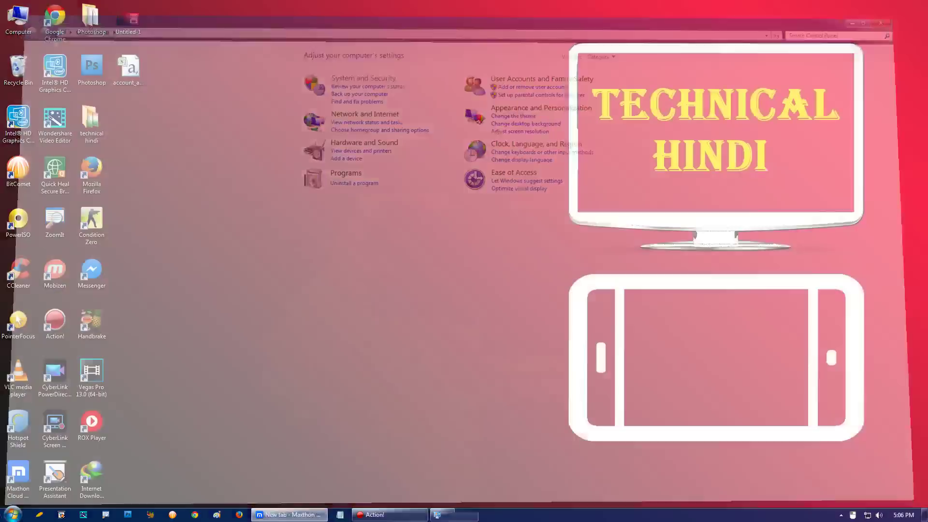
right_click(383, 94)
left_click(412, 122)
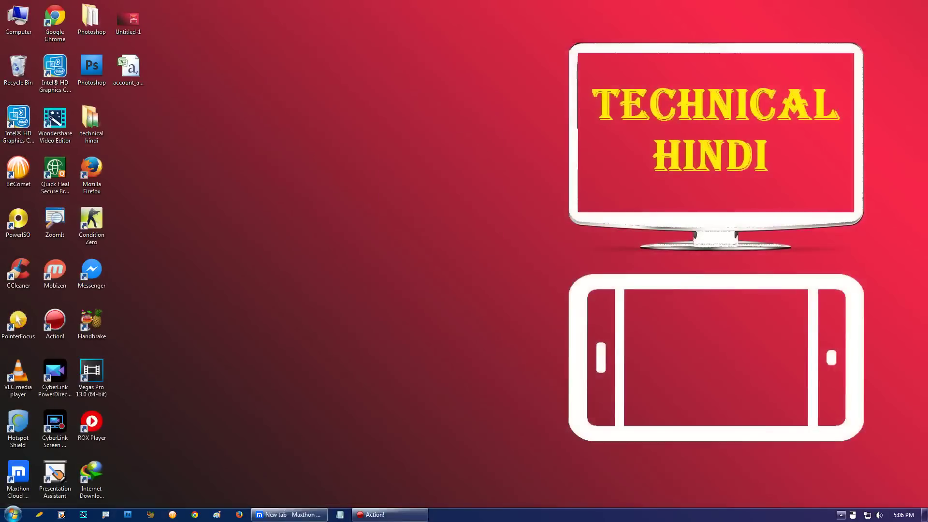
left_click(878, 515)
scroll(881, 421, "down", 1)
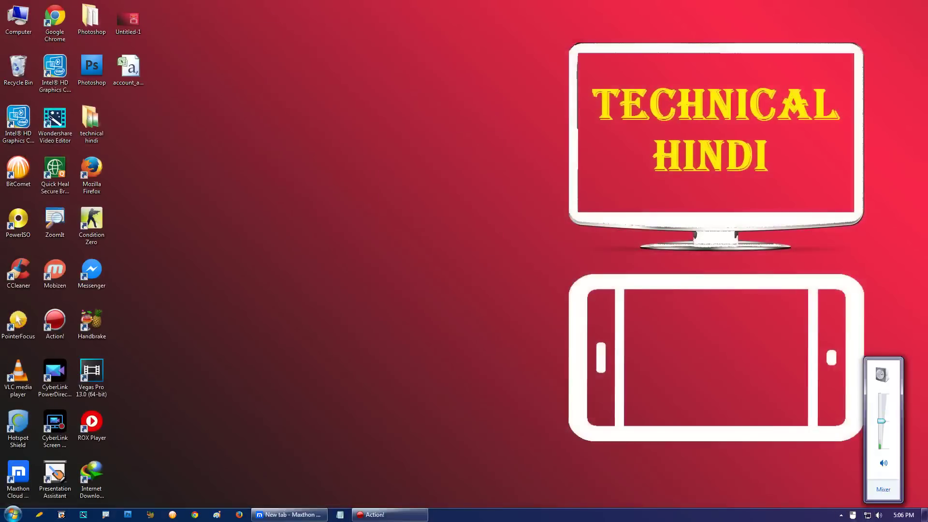
left_click(906, 504)
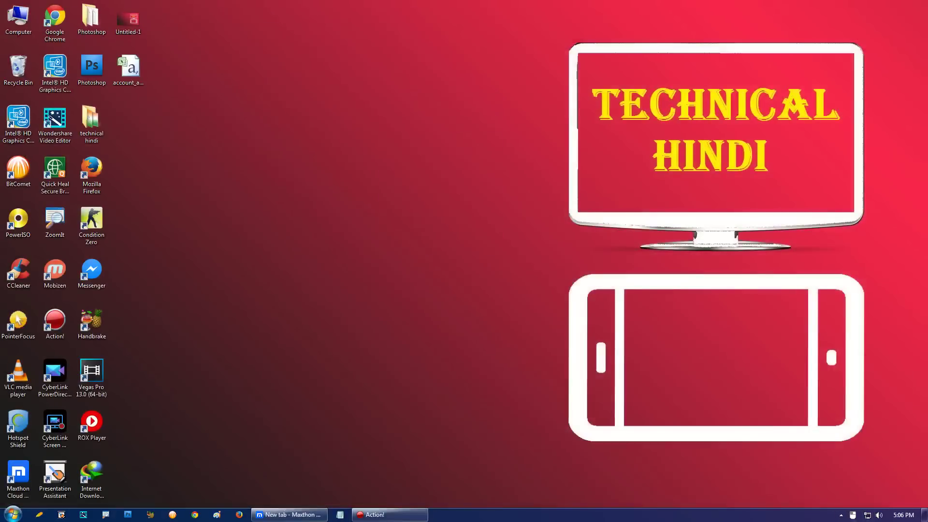
right_click(377, 203)
left_click(401, 231)
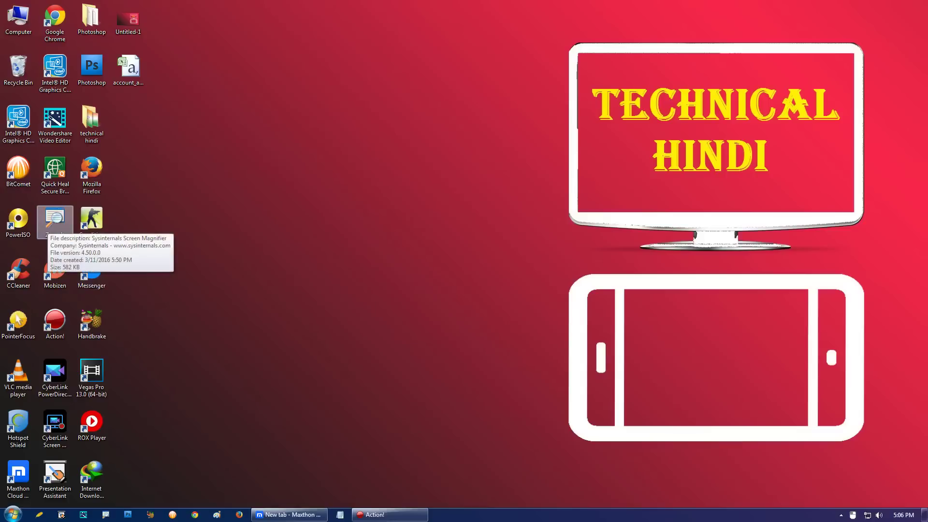
left_click(55, 221)
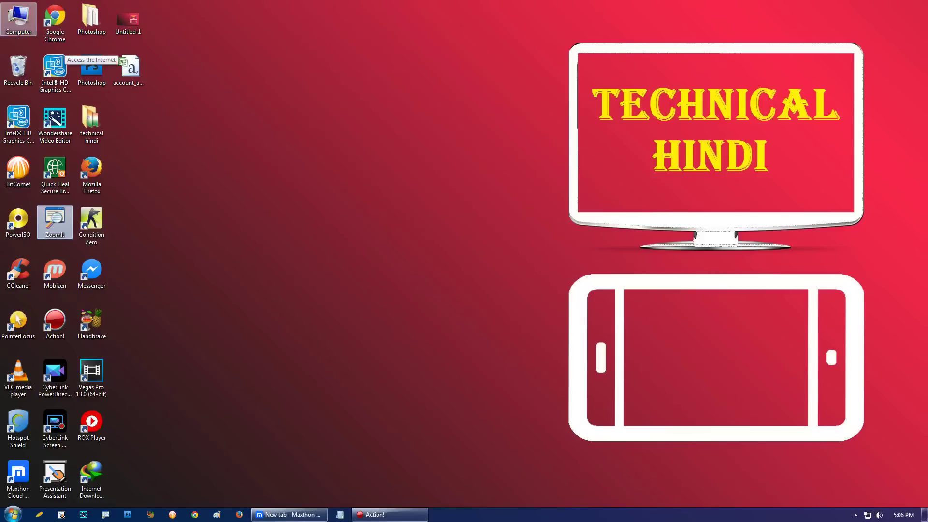
Step: View the contents of Local Disk (C:) through Computer and close the window
left_click(18, 19)
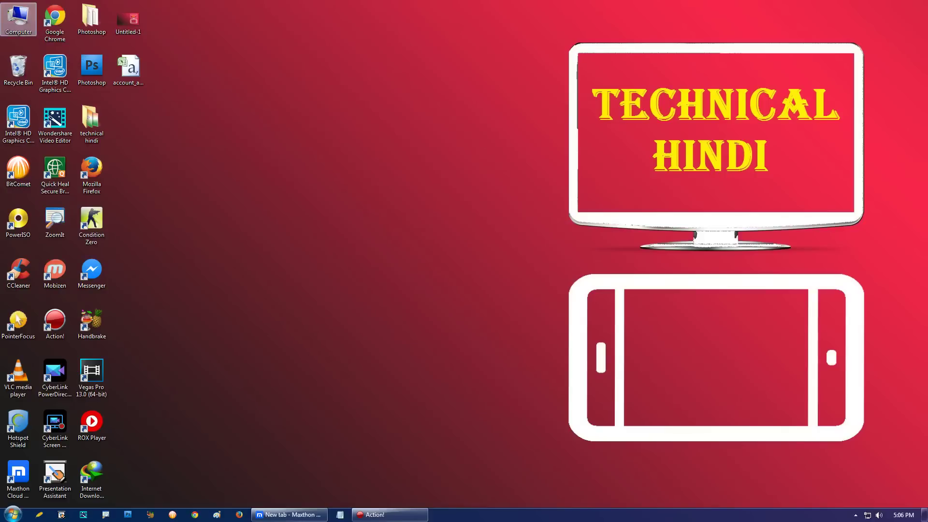
double_click(18, 19)
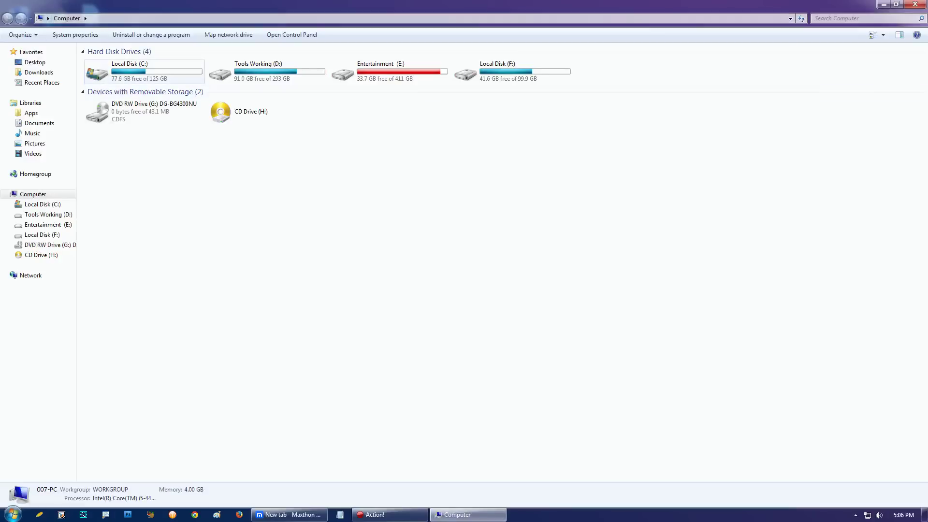
double_click(126, 73)
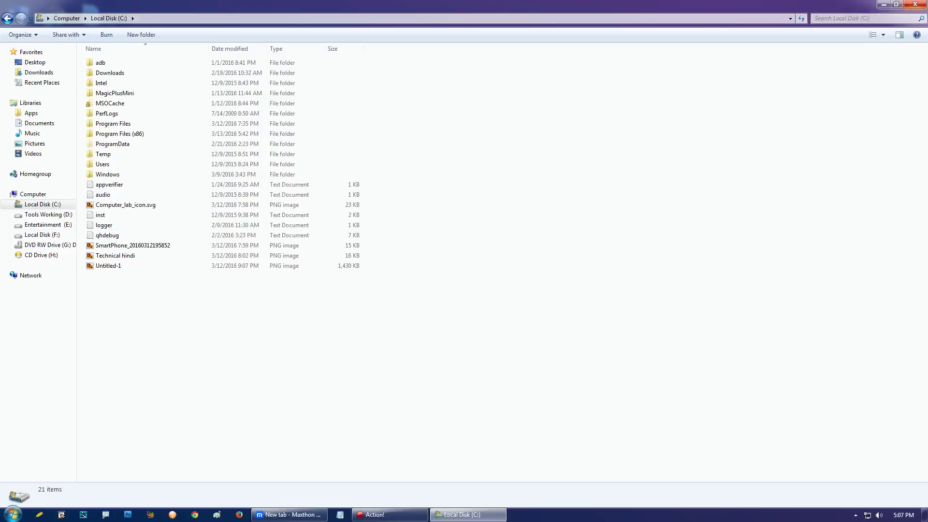
key("alt+F4")
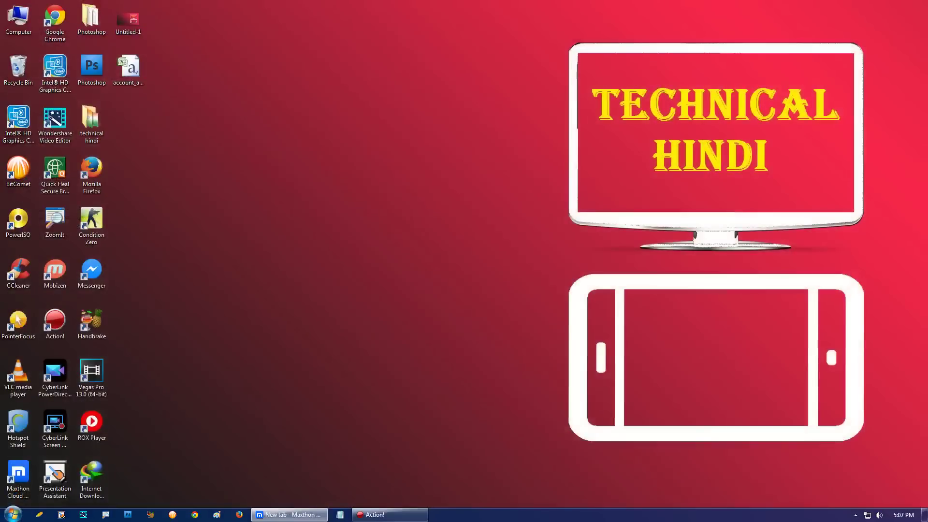